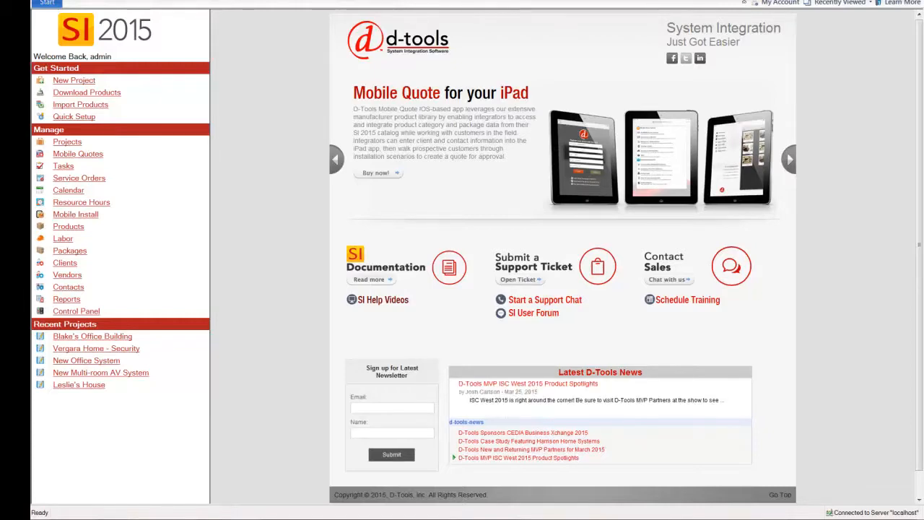
# Step: Open Quick Setup and review the company information and logo, leaving them without saving
pyautogui.click(52, 119)
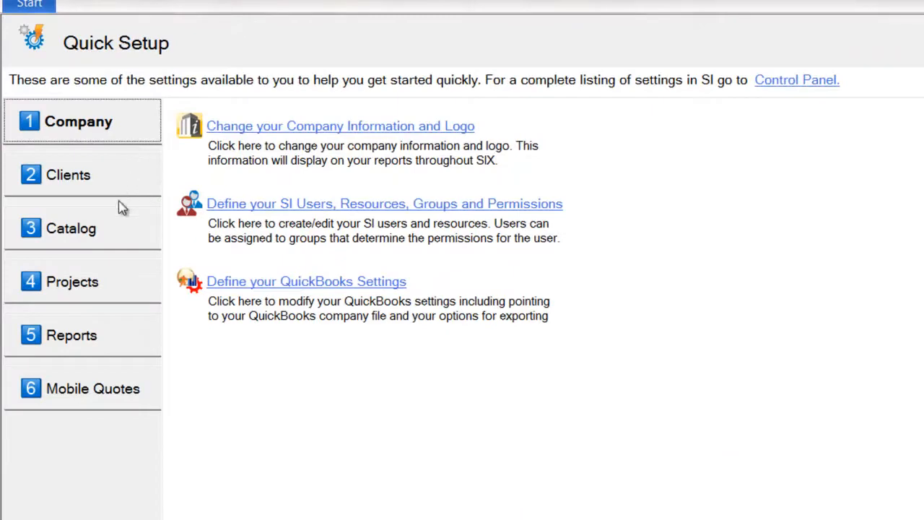
pyautogui.click(290, 127)
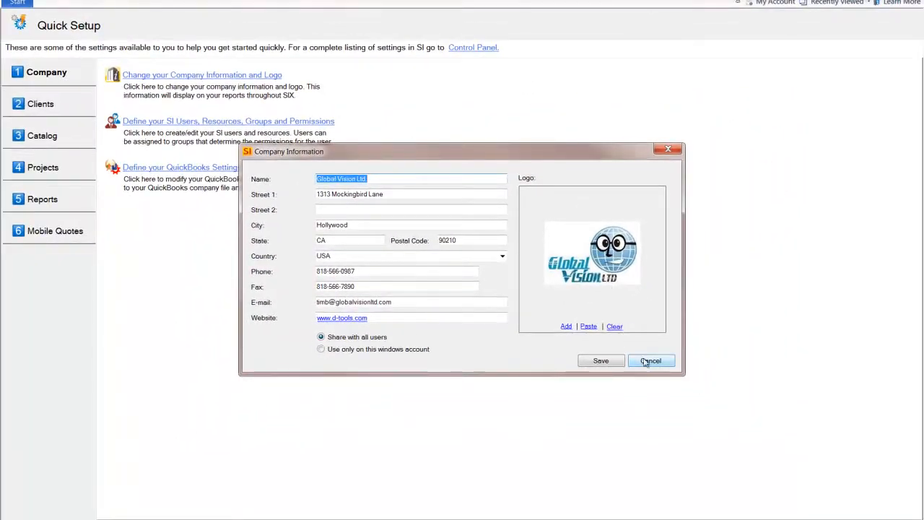
pyautogui.click(649, 361)
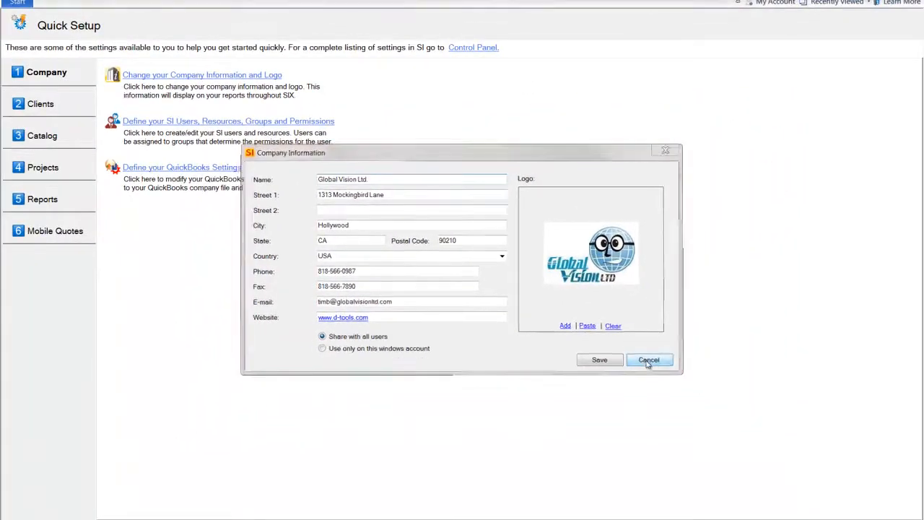
# Step: Open the SI user definitions and filter the list to users who can sign in
pyautogui.click(195, 122)
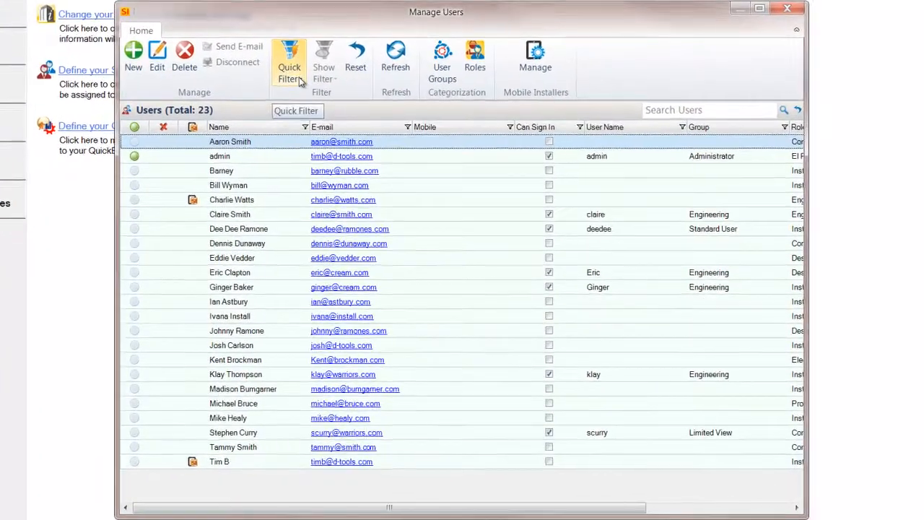
pyautogui.click(313, 115)
pyautogui.click(367, 116)
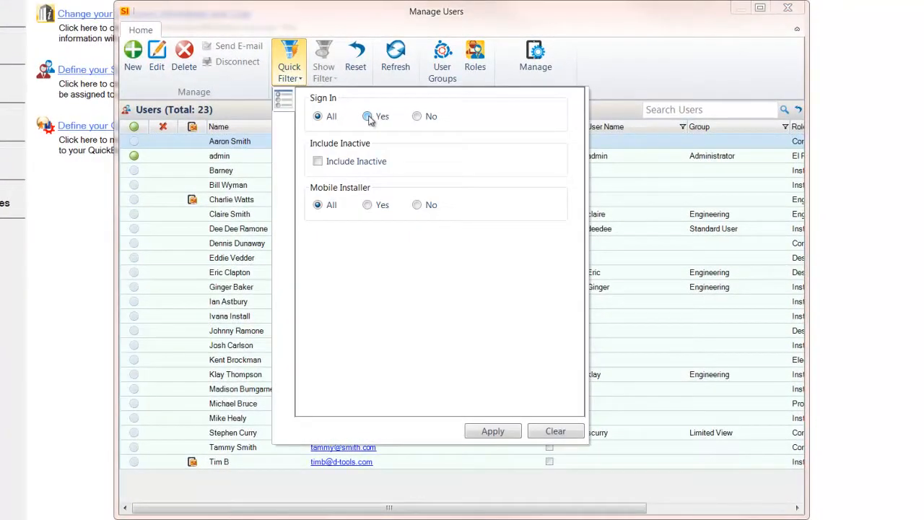
pyautogui.click(494, 431)
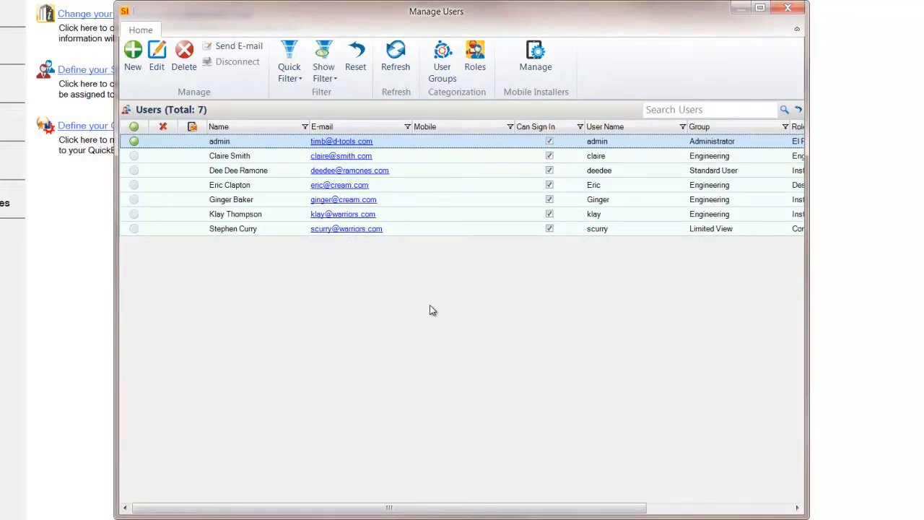
# Step: Review the Catalog permissions of the New Employee user group, and save and close the groups
pyautogui.click(437, 66)
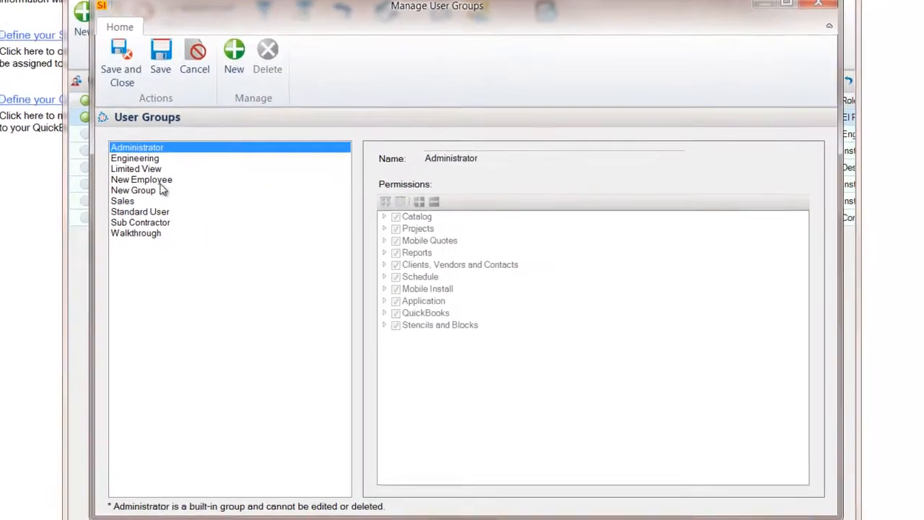
pyautogui.click(199, 197)
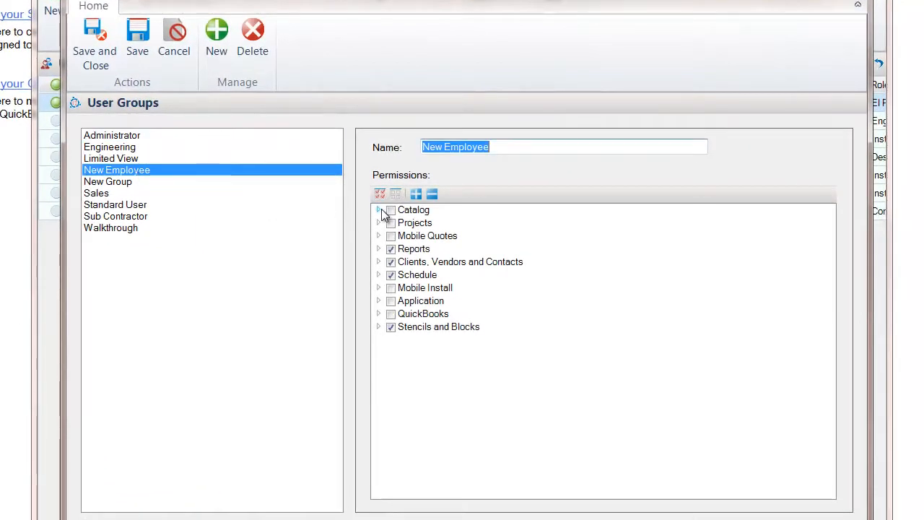
pyautogui.click(379, 210)
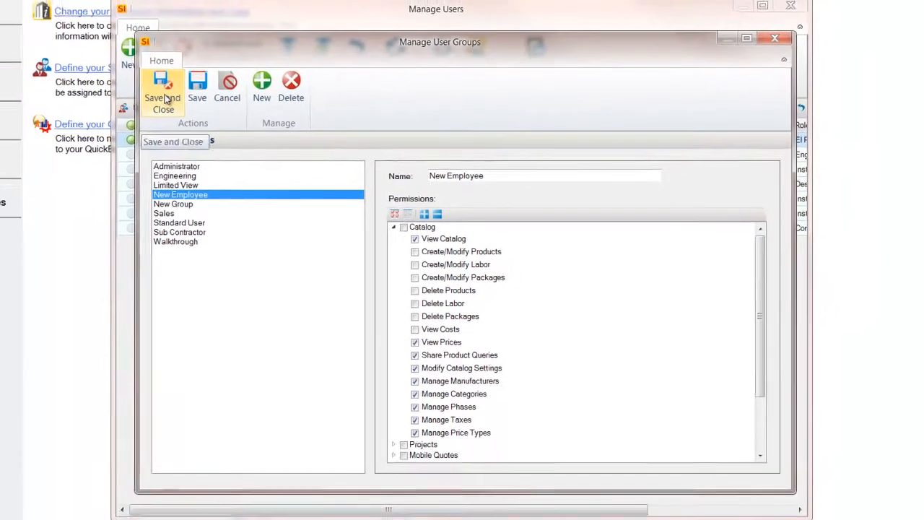
pyautogui.click(95, 43)
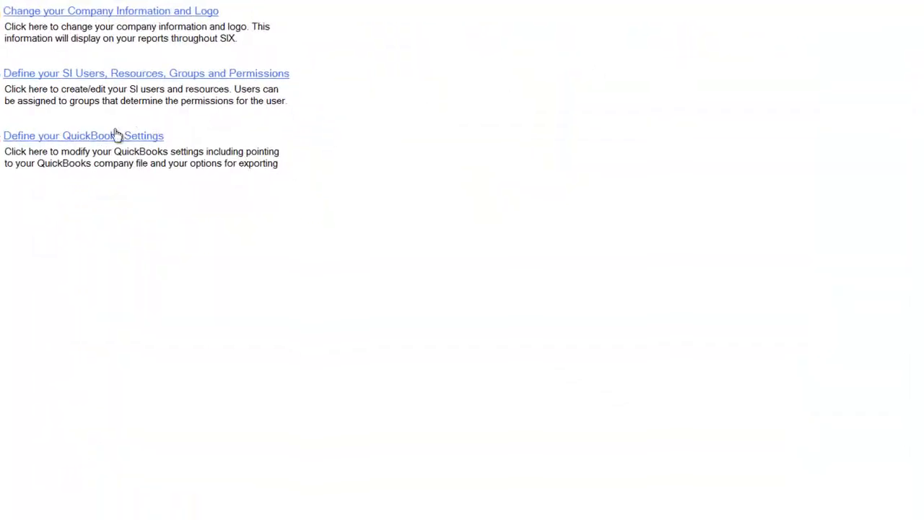
# Step: Review the QuickBooks settings without saving, and view the client and contact import options
pyautogui.click(190, 168)
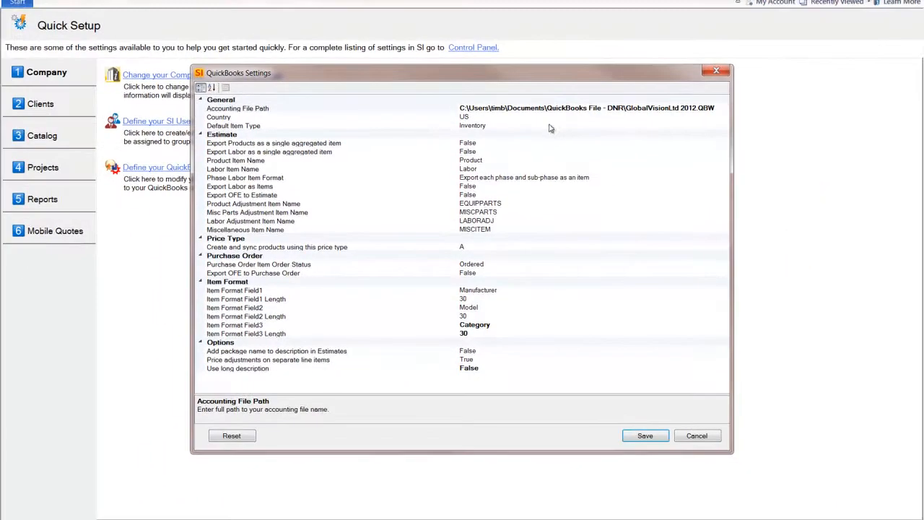
pyautogui.click(698, 437)
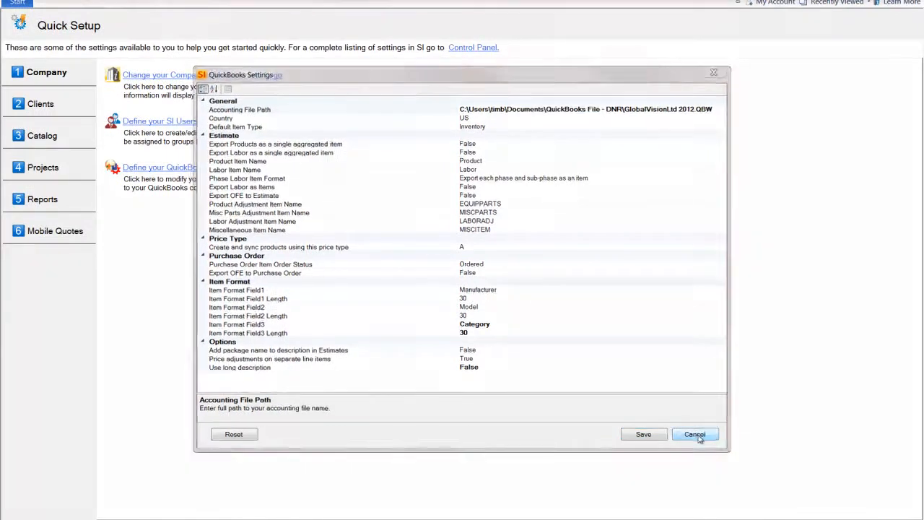
pyautogui.click(51, 107)
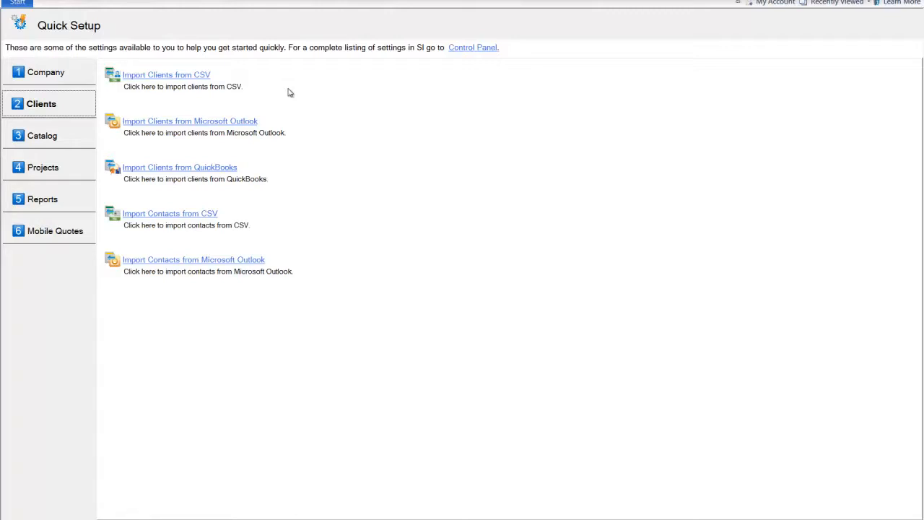
# Step: Open the D-Tools Library product download from the Catalog setup and browse its partner manufacturers
pyautogui.click(43, 137)
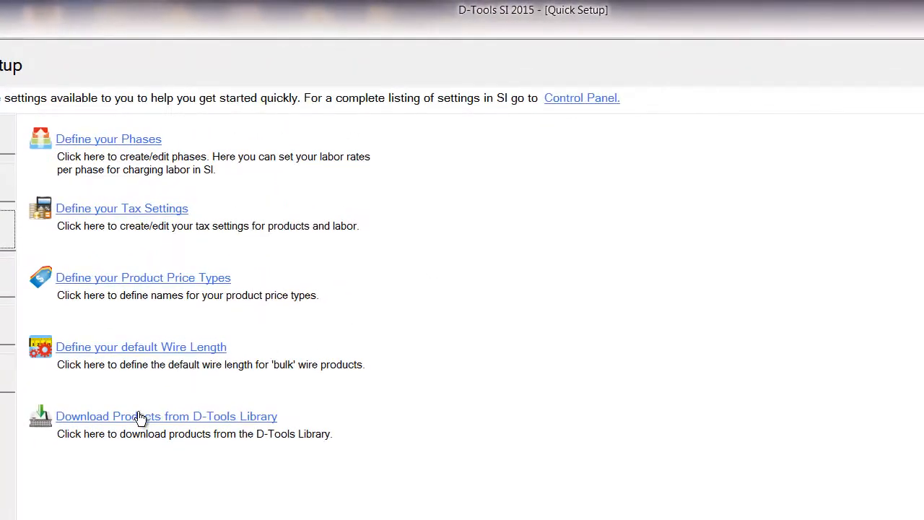
pyautogui.click(140, 418)
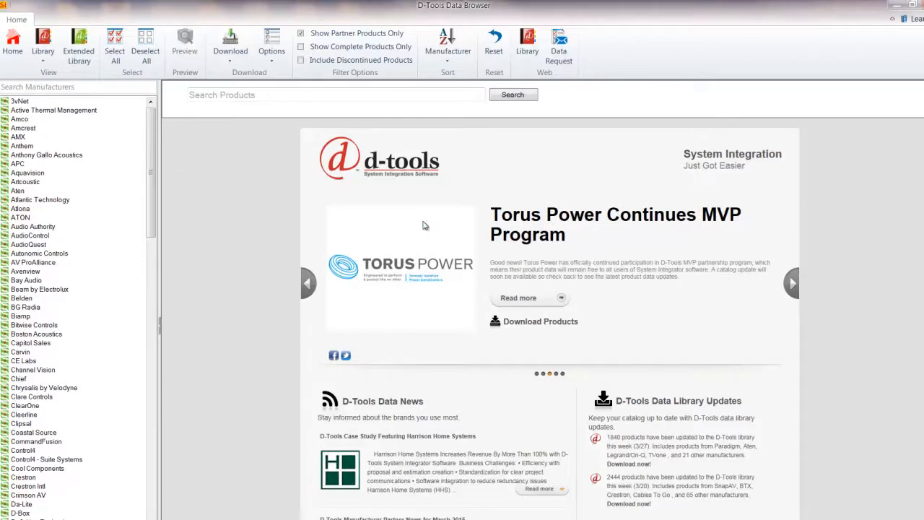
pyautogui.moveTo(151, 145); pyautogui.dragTo(154, 280)
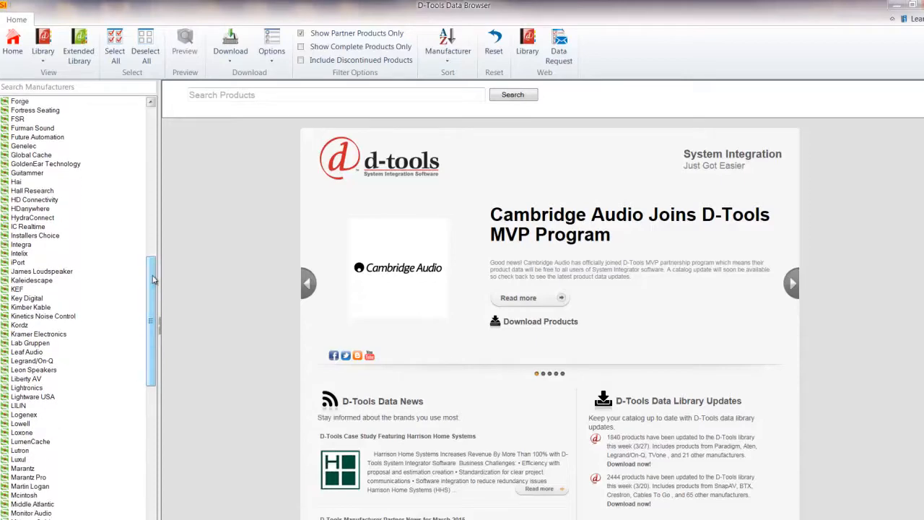
# Step: Temporarily lift the partner-products-only filter to browse all manufacturers in the library, and restore it
pyautogui.click(301, 34)
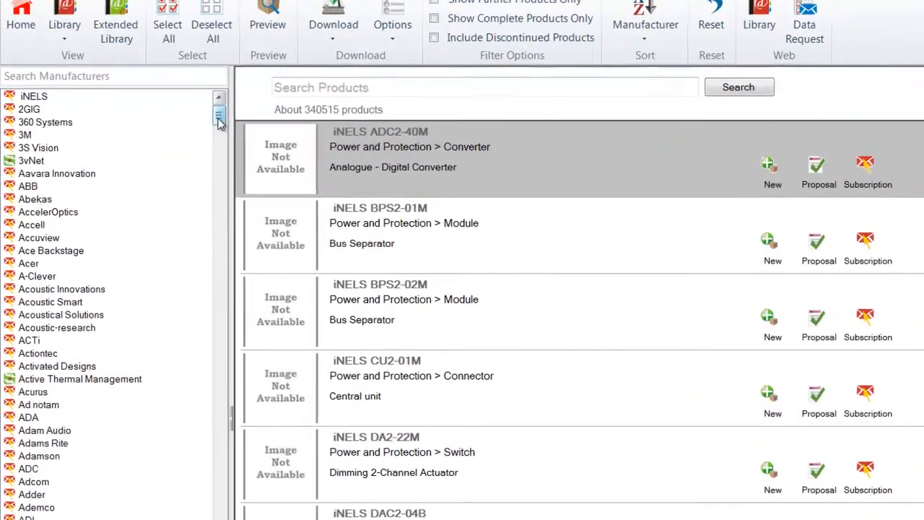
pyautogui.moveTo(148, 96); pyautogui.dragTo(148, 104)
pyautogui.moveTo(222, 136); pyautogui.dragTo(222, 161)
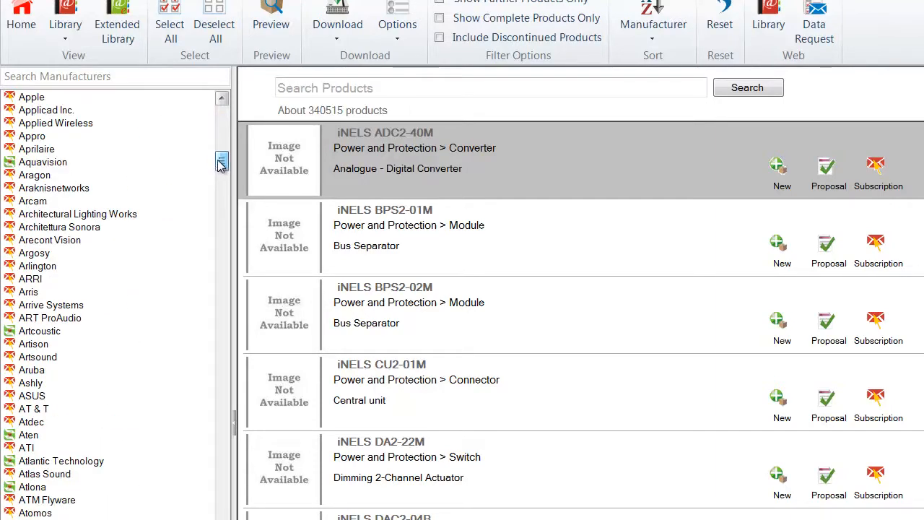
pyautogui.click(442, 4)
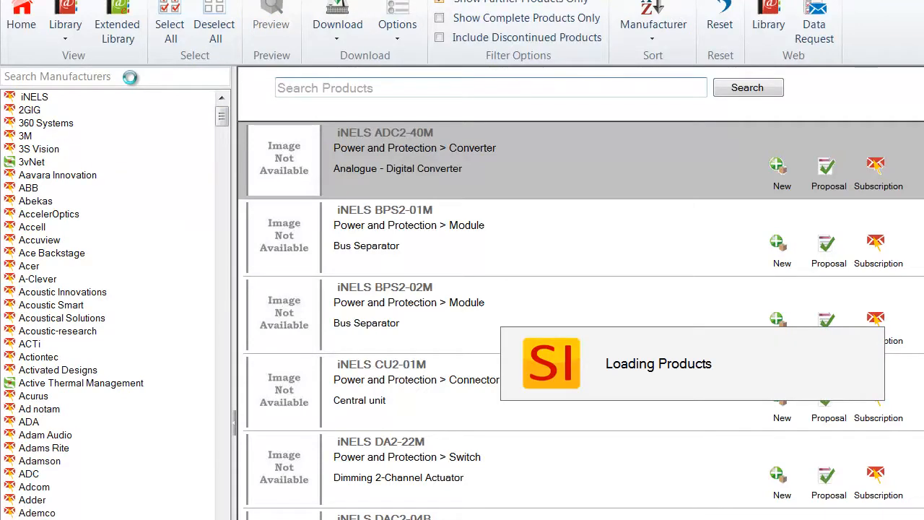
# Step: Search the manufacturers for Noble and list the Noble Fidelity in-ceiling speakers
pyautogui.click(129, 81)
pyautogui.write('Noble')
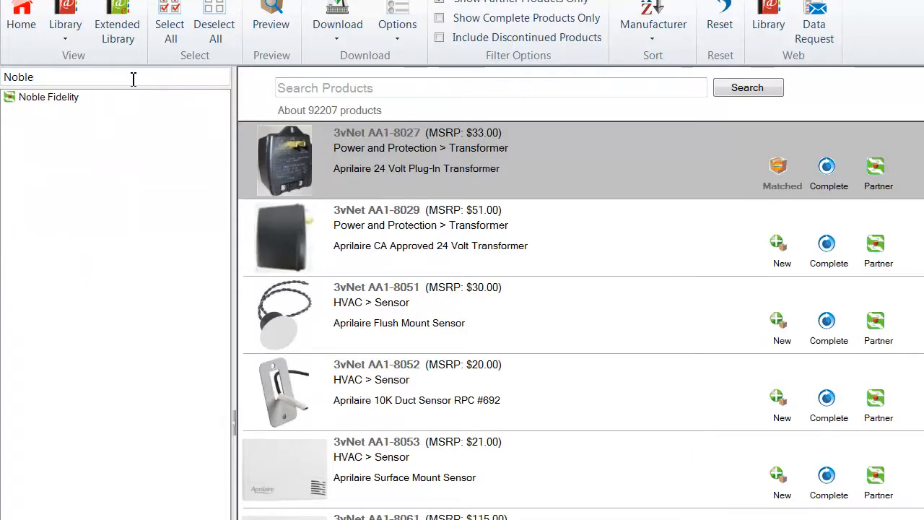
pyautogui.click(76, 97)
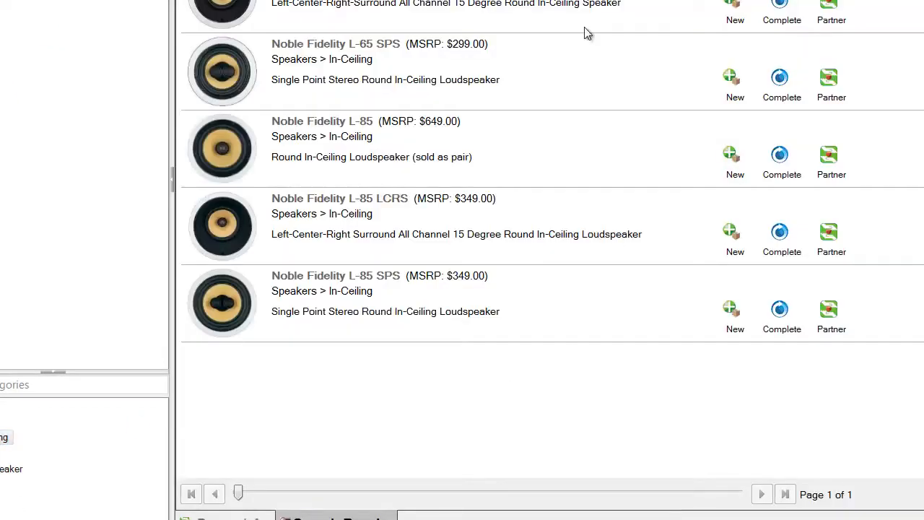
# Step: Download all the listed Noble Fidelity in-ceiling speakers to the catalog
pyautogui.hotkey('ctrl', 'a')
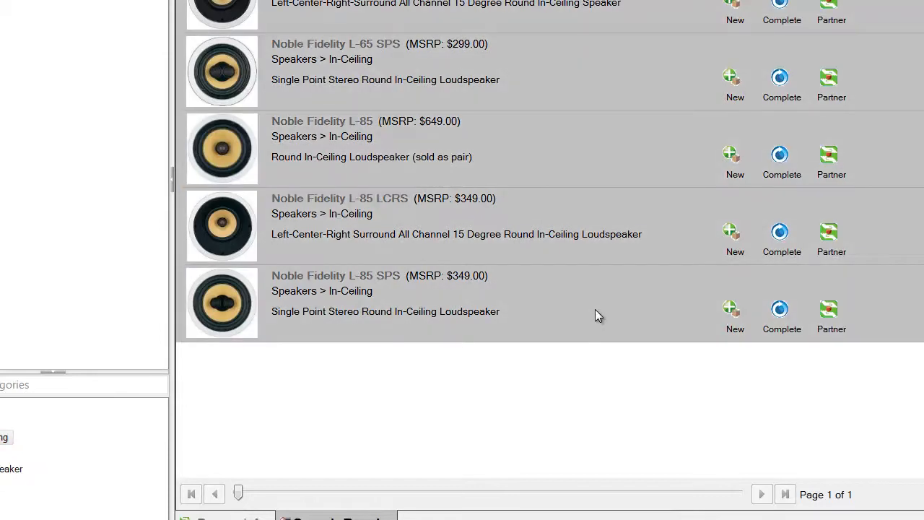
pyautogui.rightClick(596, 311)
pyautogui.moveTo(658, 405)
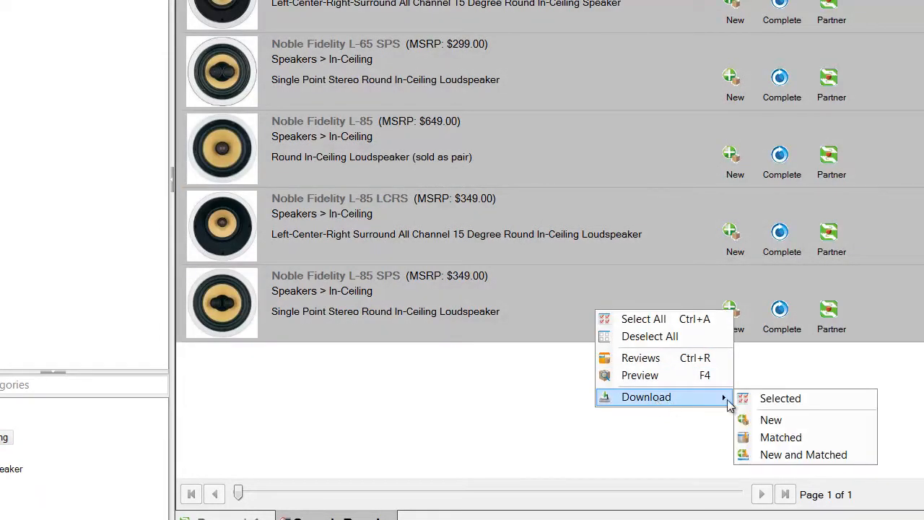
pyautogui.click(767, 397)
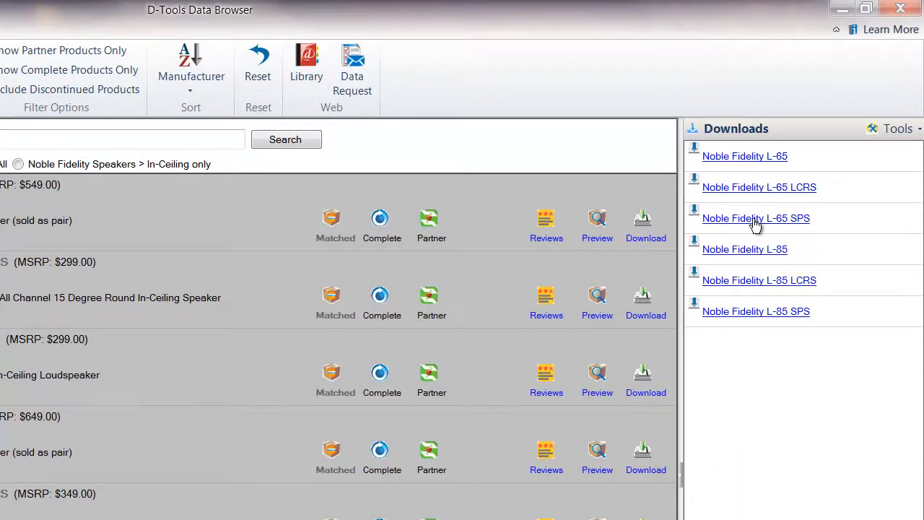
# Step: Open the downloaded Noble Fidelity L-65 SPS for editing and look over its web lookup options
pyautogui.click(761, 219)
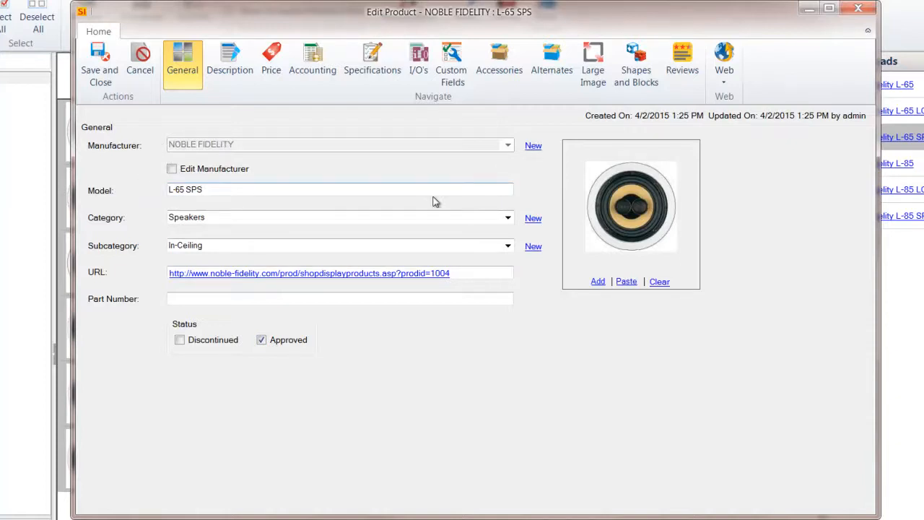
pyautogui.click(721, 90)
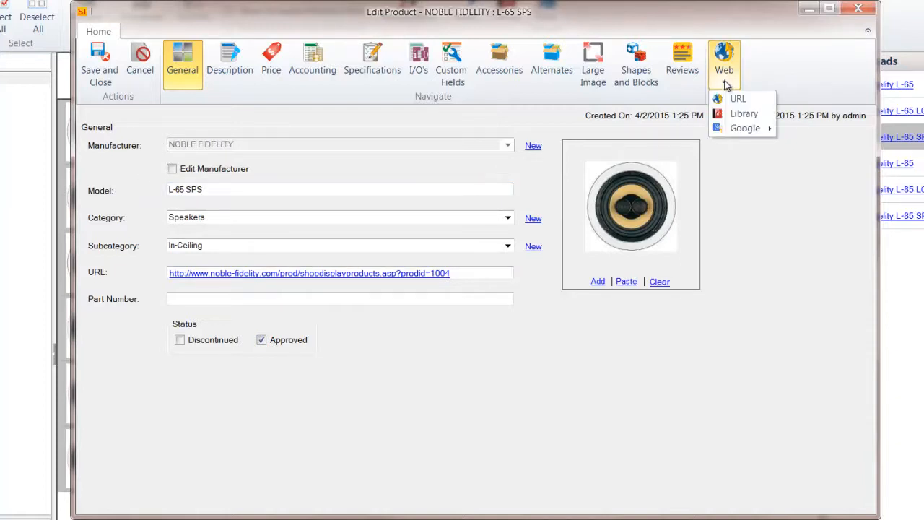
pyautogui.moveTo(740, 130)
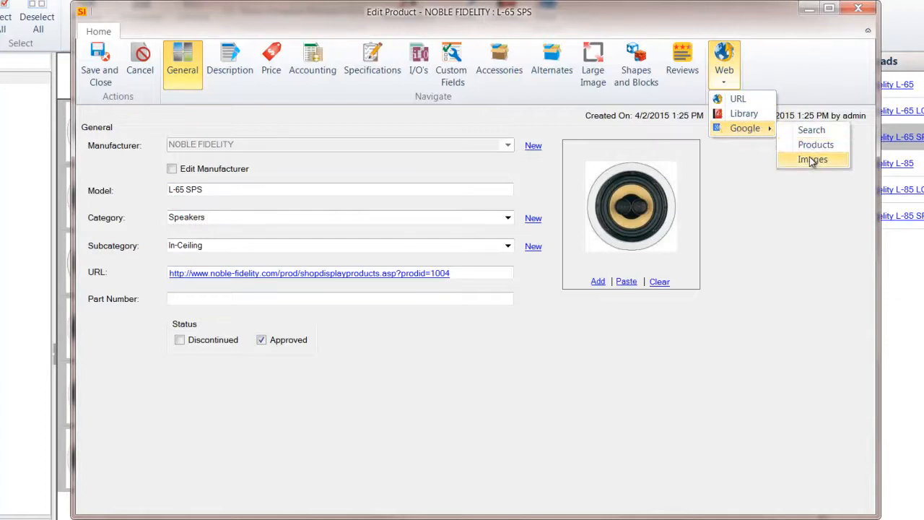
pyautogui.click(803, 199)
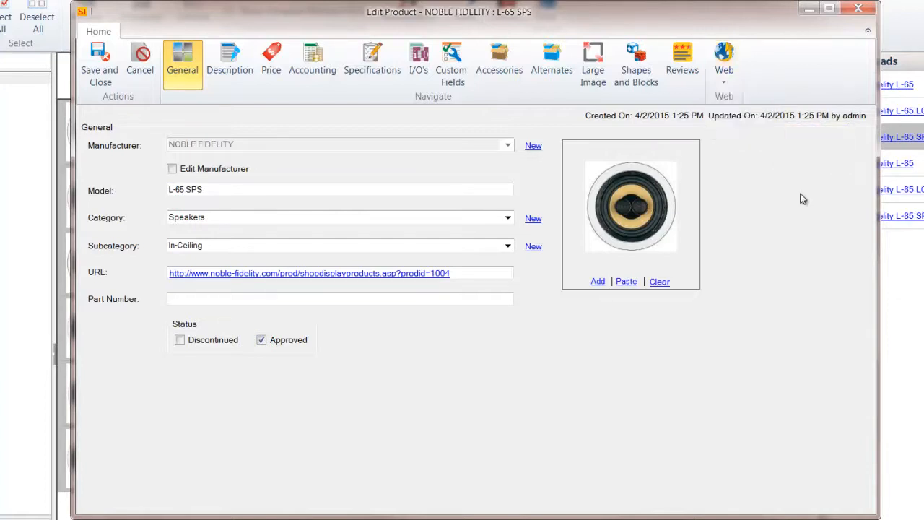
# Step: Review the speaker's descriptions and pricing, and choose Finish as its phase
pyautogui.click(230, 65)
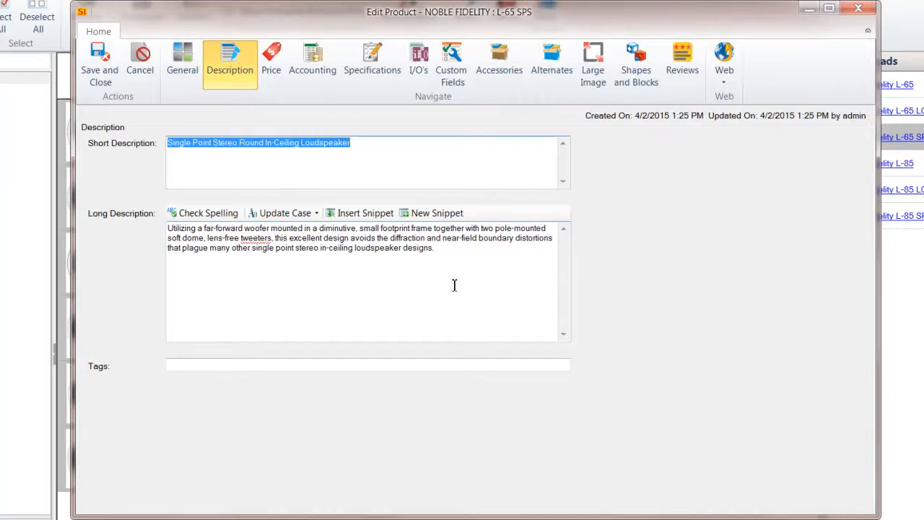
pyautogui.click(271, 75)
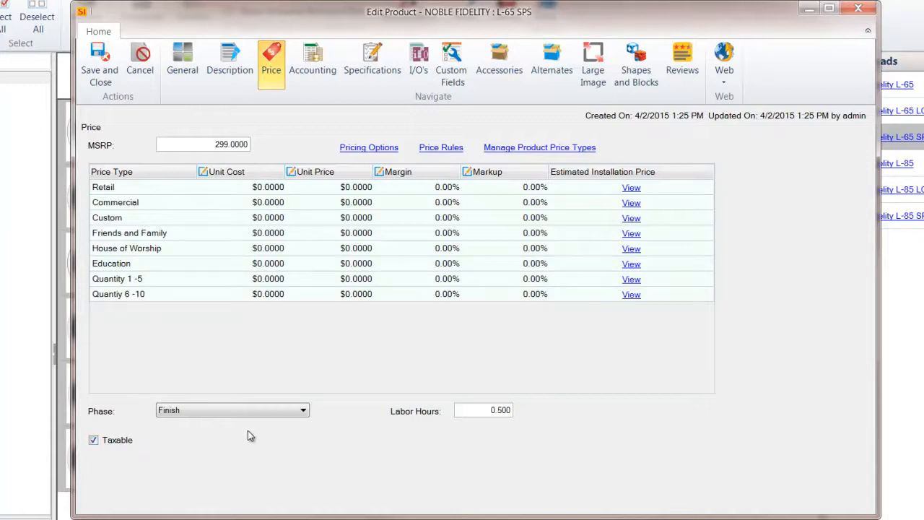
pyautogui.click(304, 411)
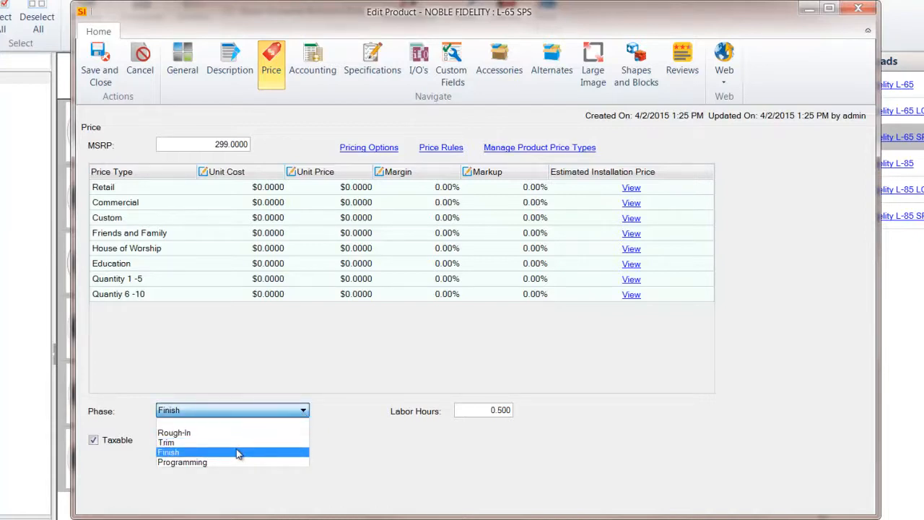
pyautogui.click(237, 450)
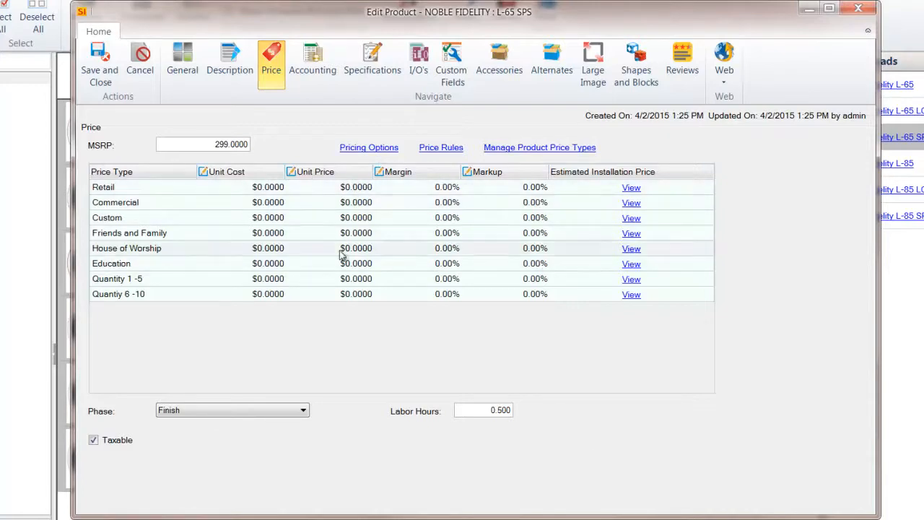
# Step: Apply the "40% off of MSRP - My Cost" price rule to the speaker's Retail unit cost
pyautogui.click(448, 147)
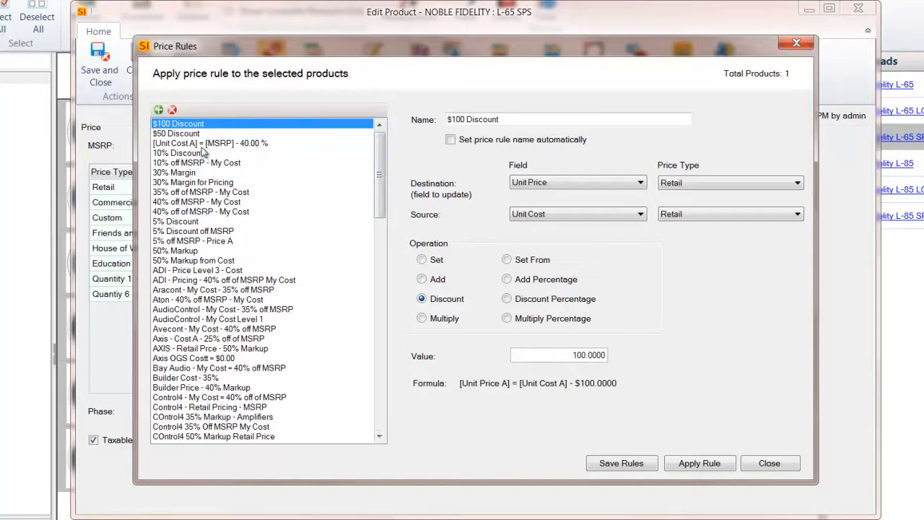
pyautogui.click(192, 212)
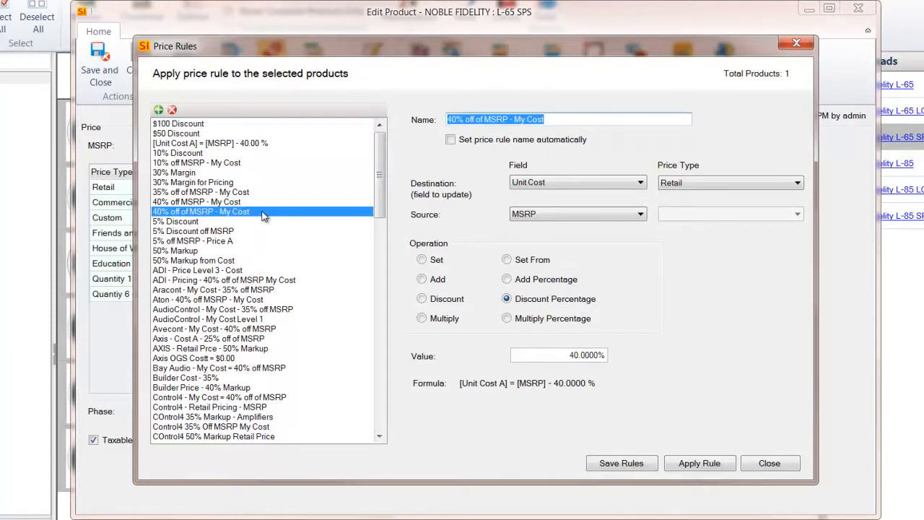
pyautogui.click(580, 122)
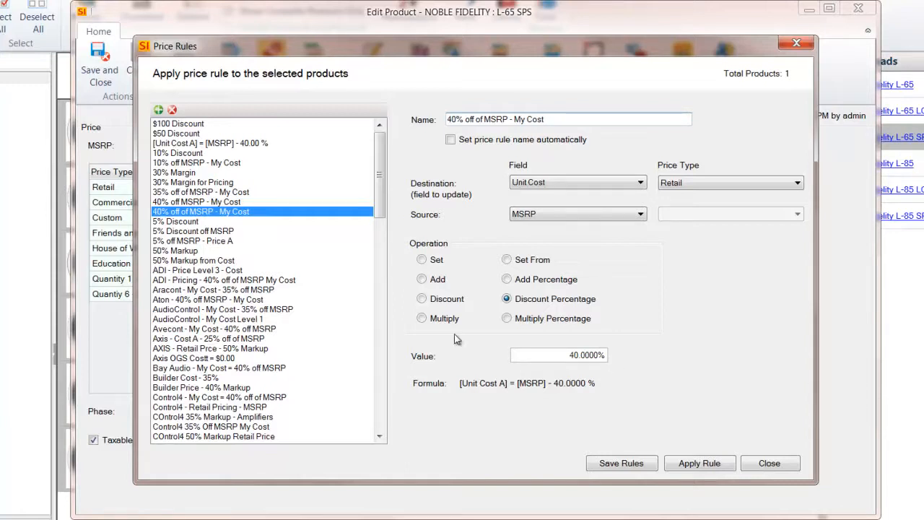
pyautogui.click(554, 217)
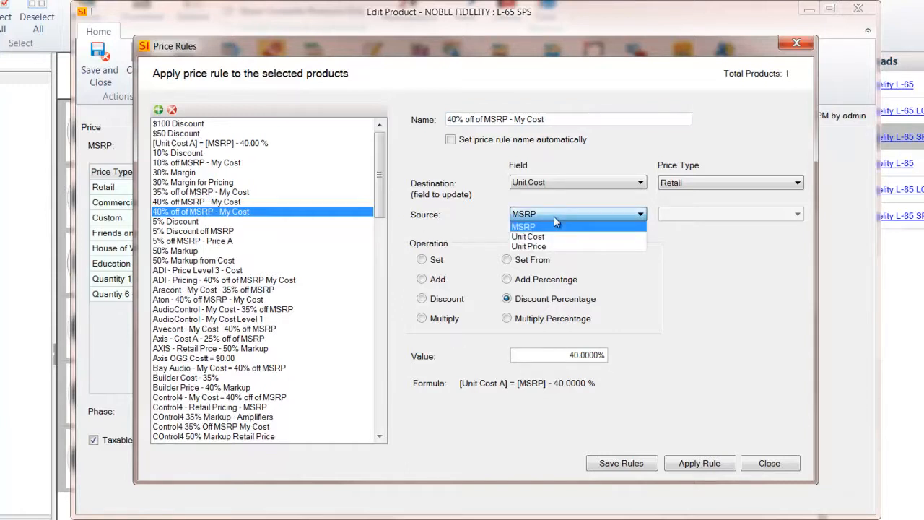
pyautogui.click(553, 216)
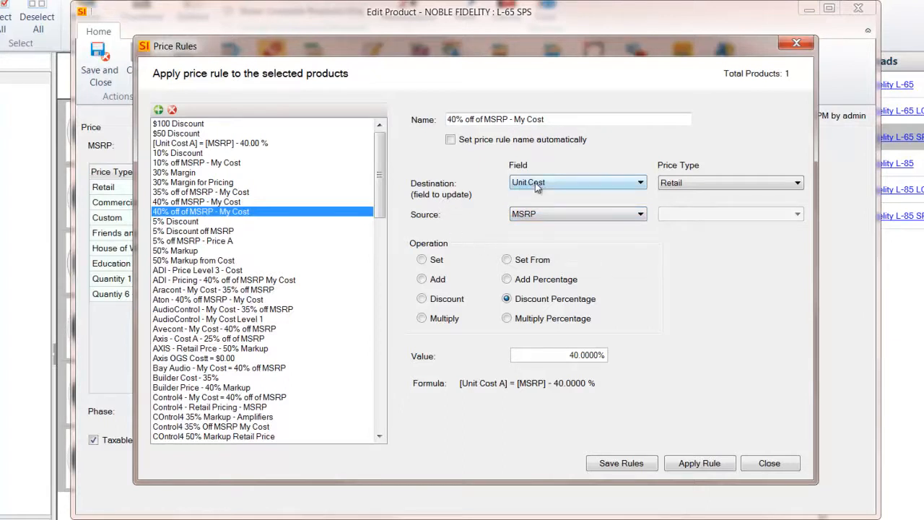
pyautogui.click(698, 465)
pyautogui.click(513, 364)
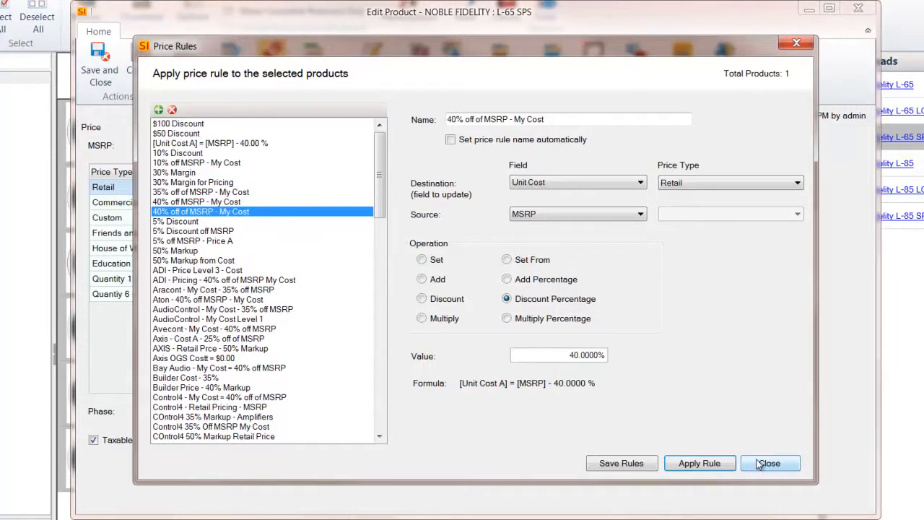
pyautogui.click(768, 463)
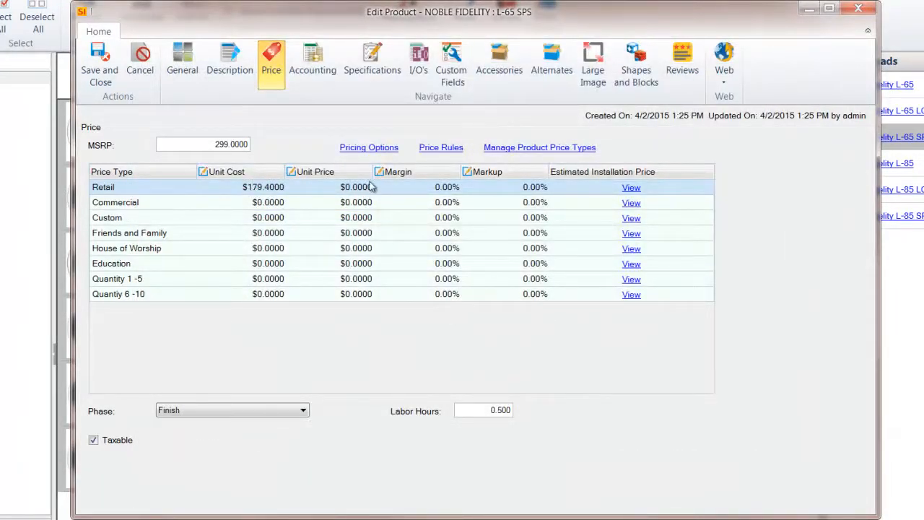
# Step: Apply the "50% Markup from Cost" price rule to the speaker's Retail unit price
pyautogui.click(433, 148)
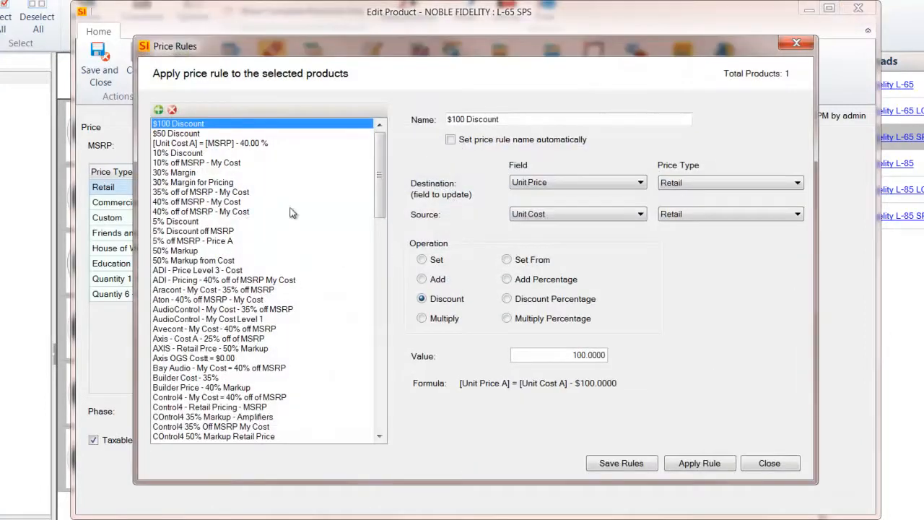
pyautogui.click(179, 261)
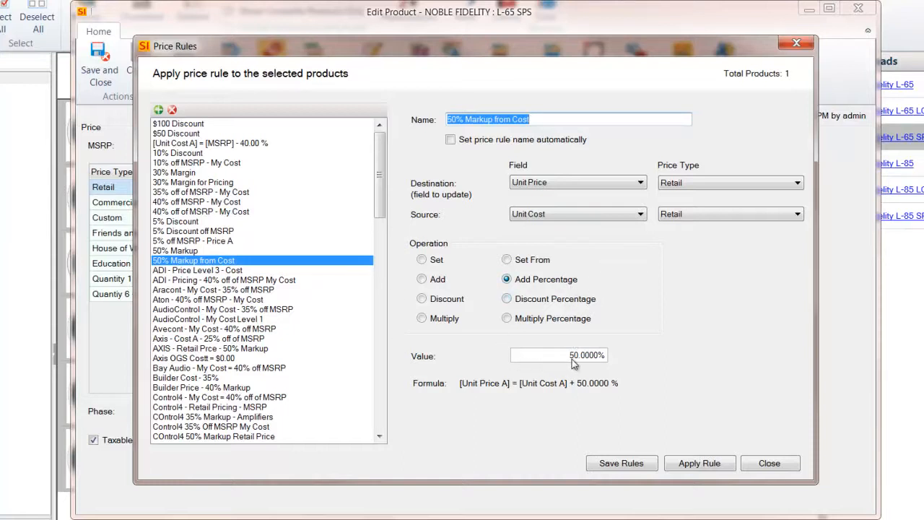
pyautogui.click(557, 213)
pyautogui.click(556, 237)
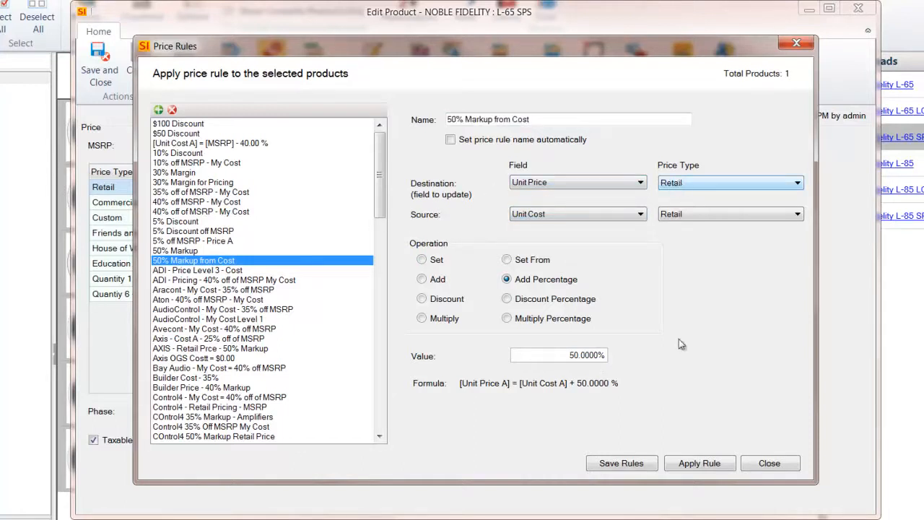
pyautogui.click(690, 466)
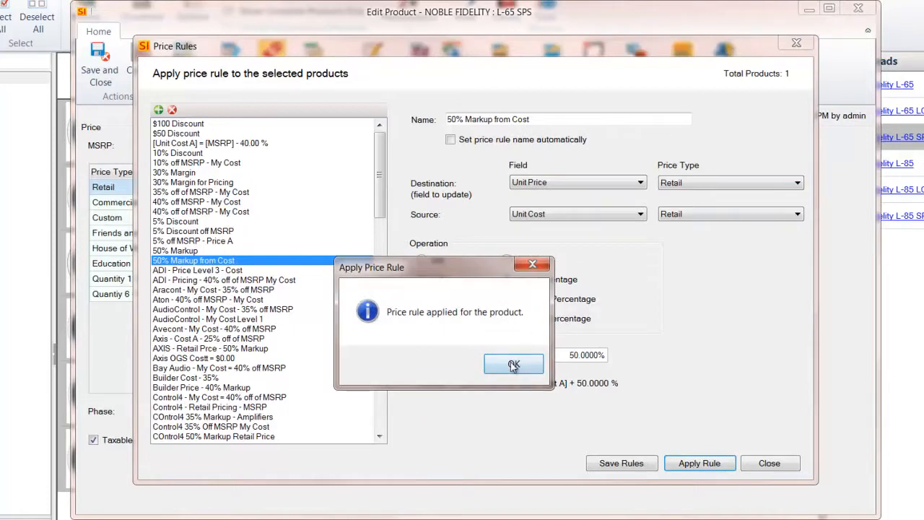
pyautogui.click(513, 364)
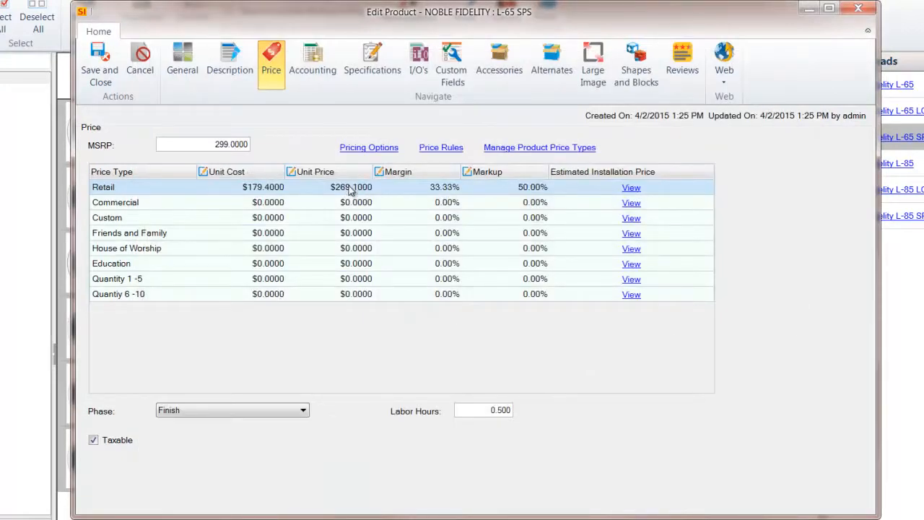
# Step: Review the Retail estimated installation price breakdown, and look over the speaker's specifications and I/O's
pyautogui.click(631, 189)
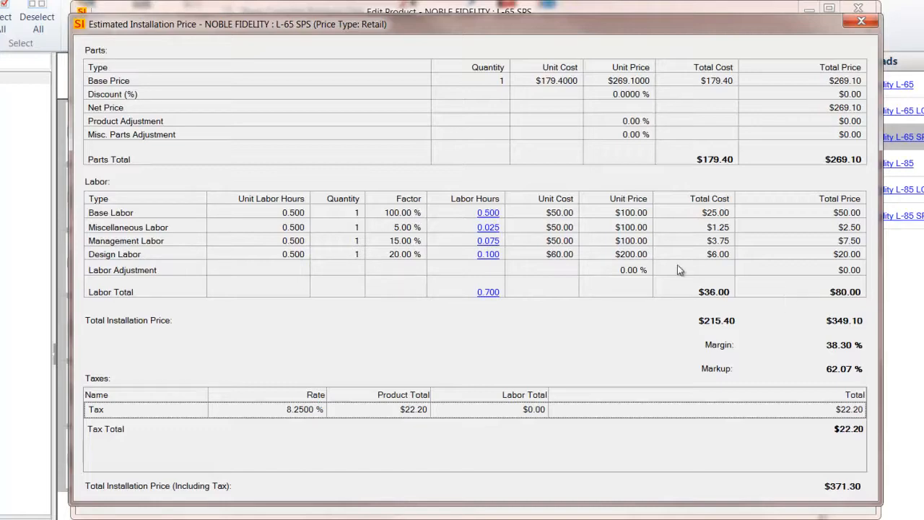
pyautogui.click(861, 24)
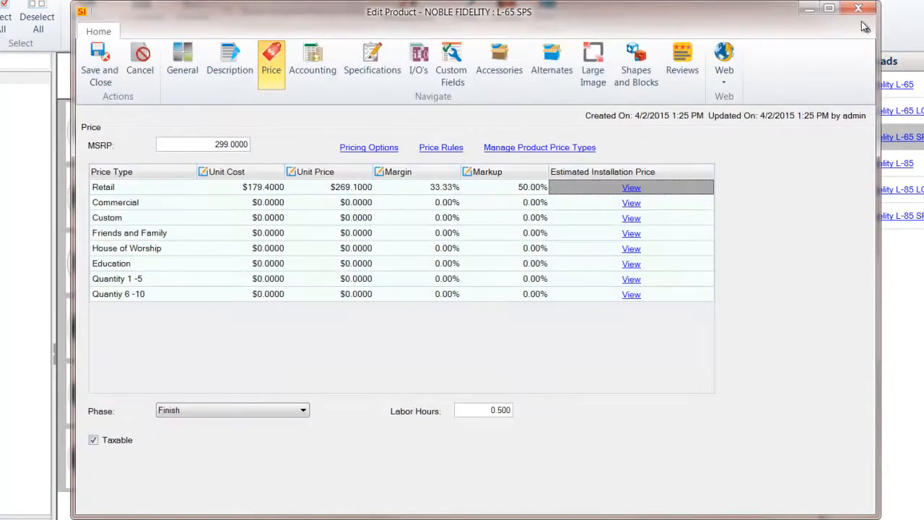
pyautogui.click(372, 63)
pyautogui.click(419, 64)
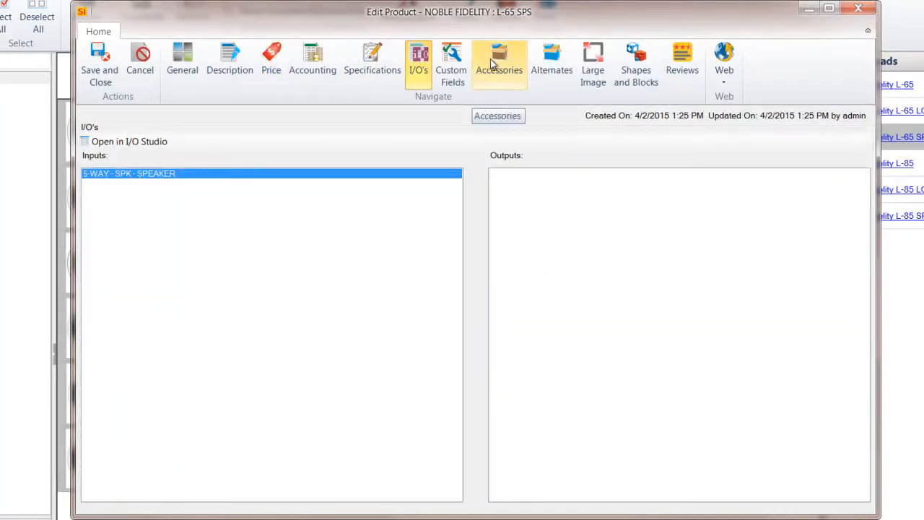
# Step: Search the catalog for liberty and add the Liberty Cable 14-2C-GRY as an accessory of the speaker
pyautogui.click(498, 64)
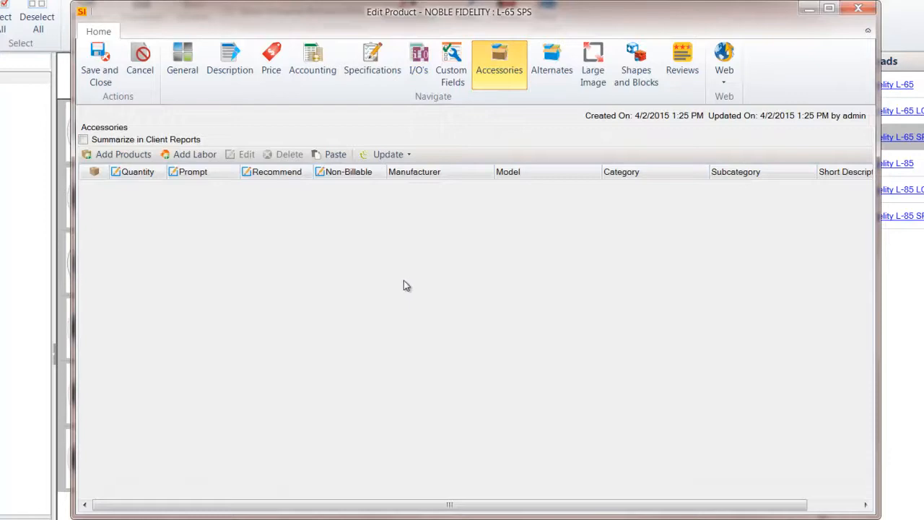
pyautogui.click(118, 155)
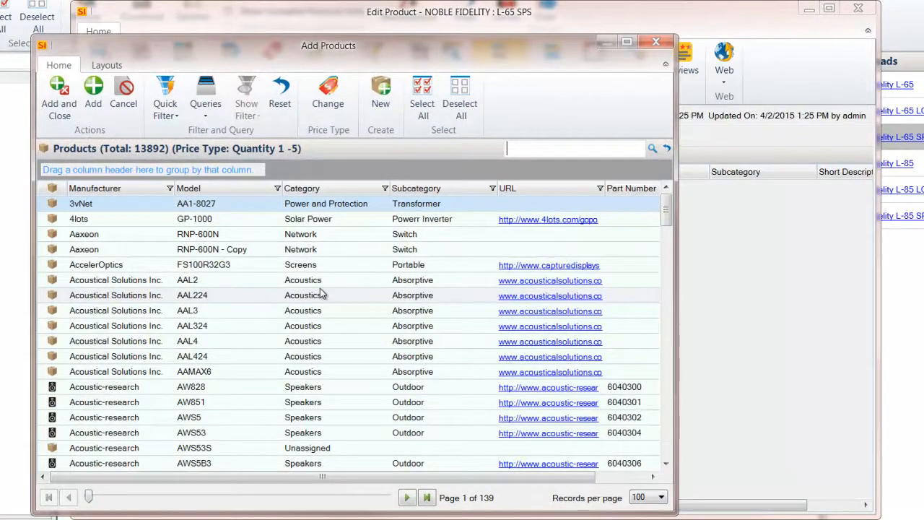
pyautogui.click(511, 149)
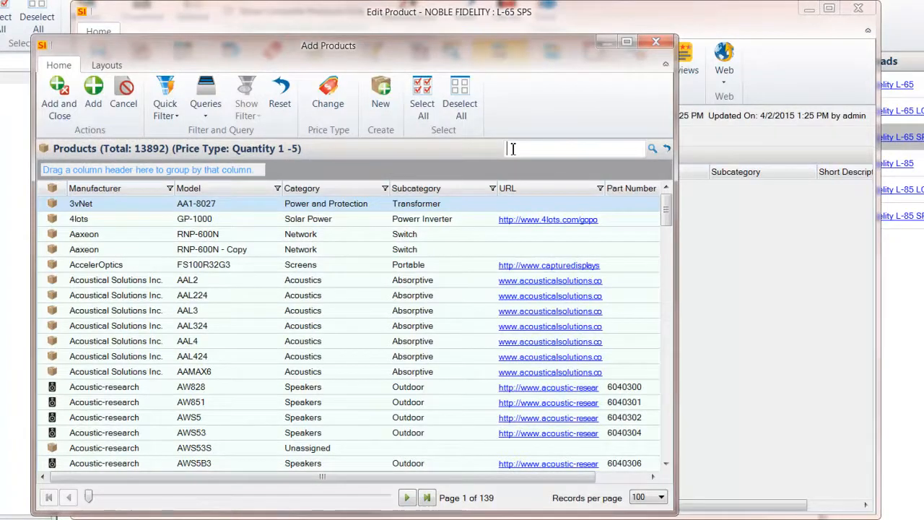
pyautogui.write('lert')
pyautogui.press('BackSpace')
pyautogui.press('BackSpace')
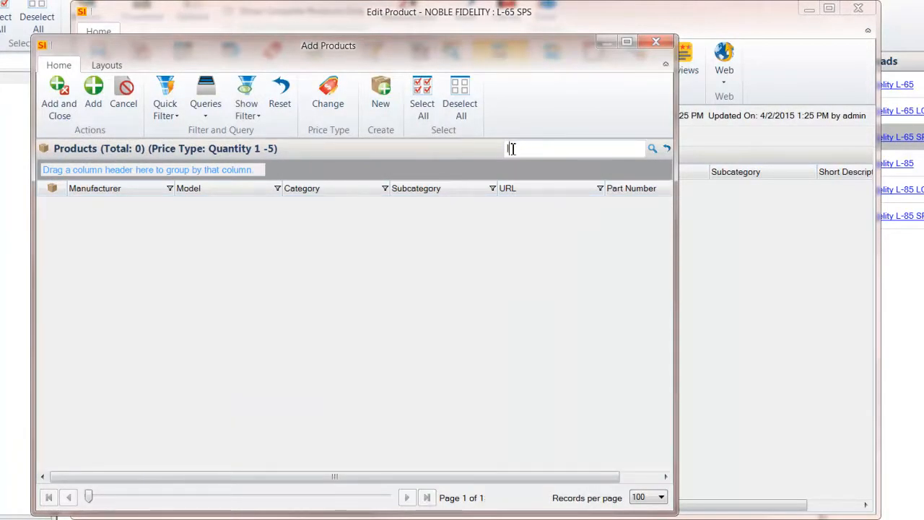
pyautogui.write('iberty')
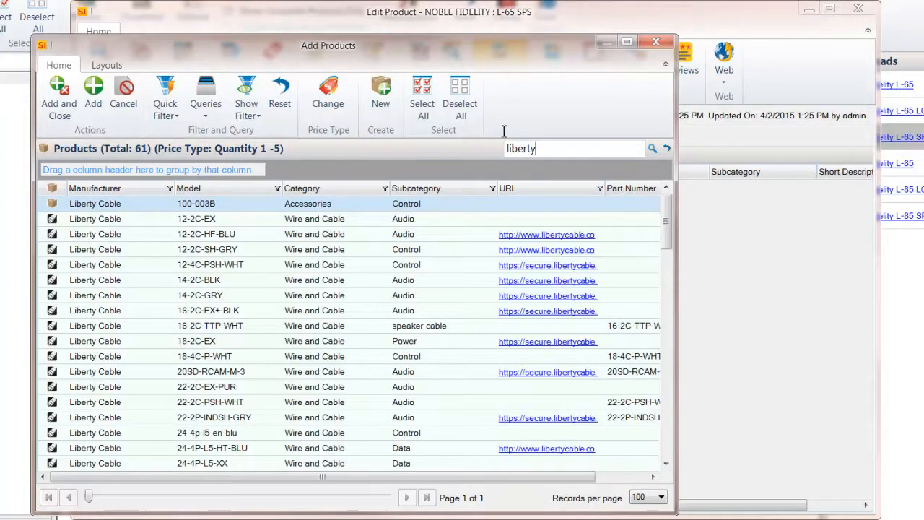
pyautogui.click(158, 296)
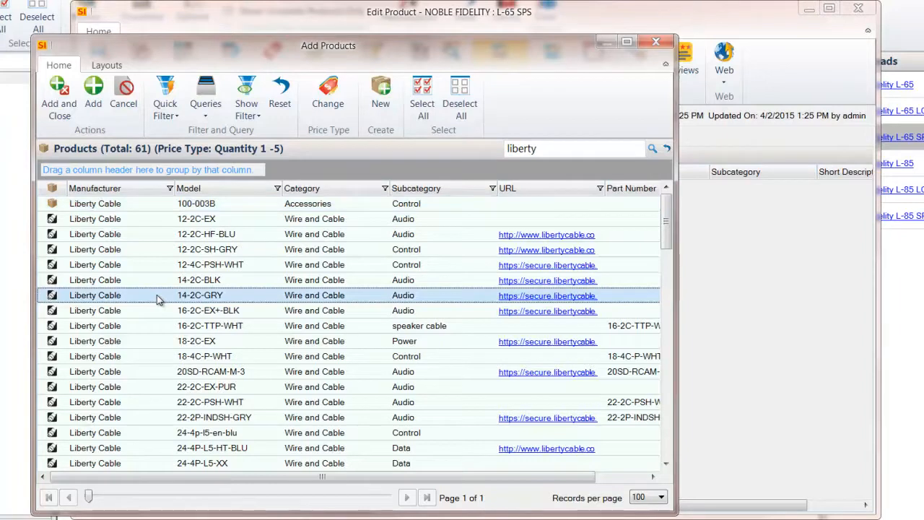
pyautogui.click(57, 98)
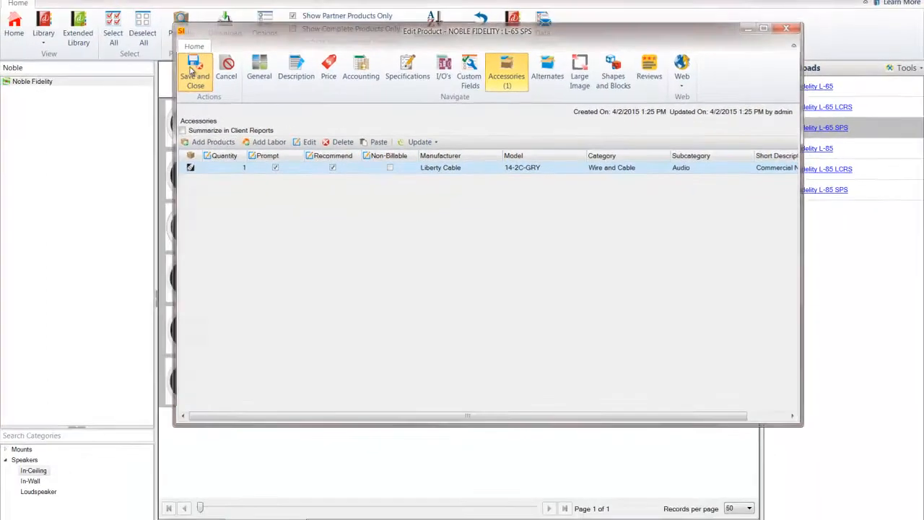
# Step: From Quick Setup's catalog settings, examine the labor rates and factors of the Rough-In, Trim, Finish and Programming phases, and close the phase manager
pyautogui.click(192, 68)
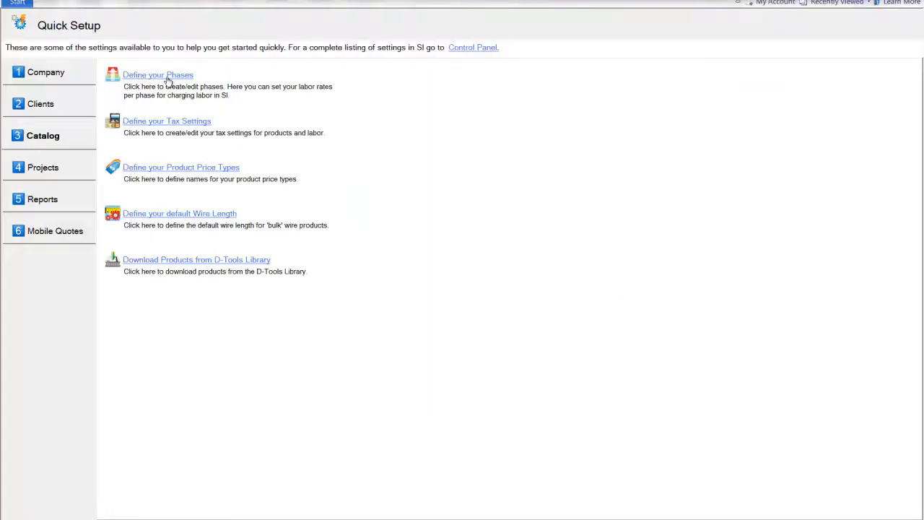
pyautogui.click(153, 75)
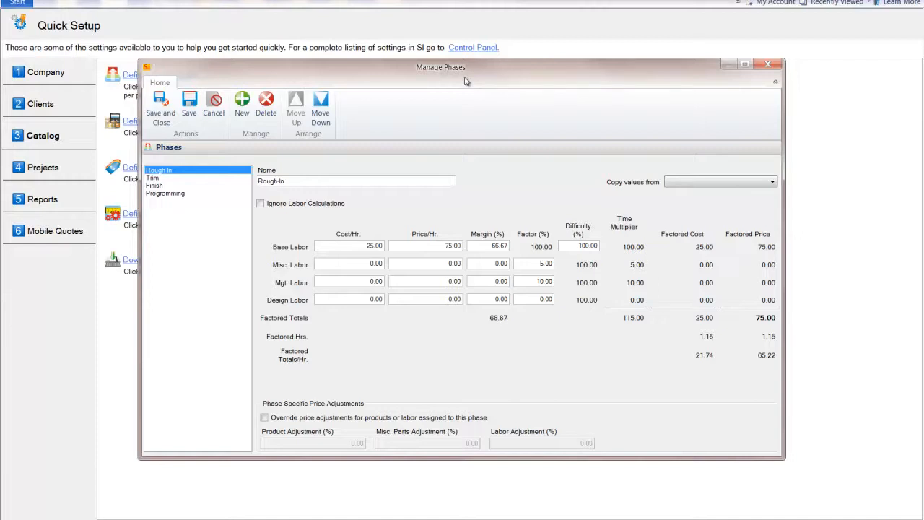
pyautogui.click(157, 177)
pyautogui.click(161, 185)
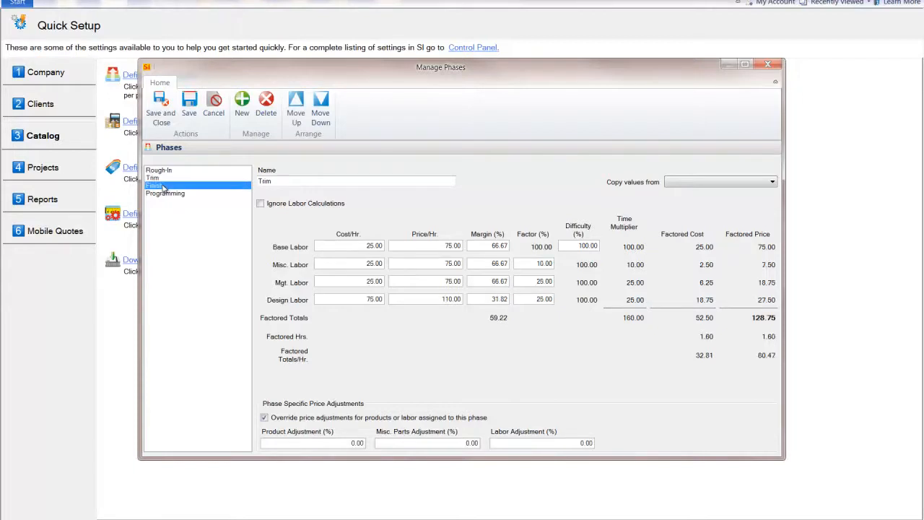
pyautogui.click(177, 194)
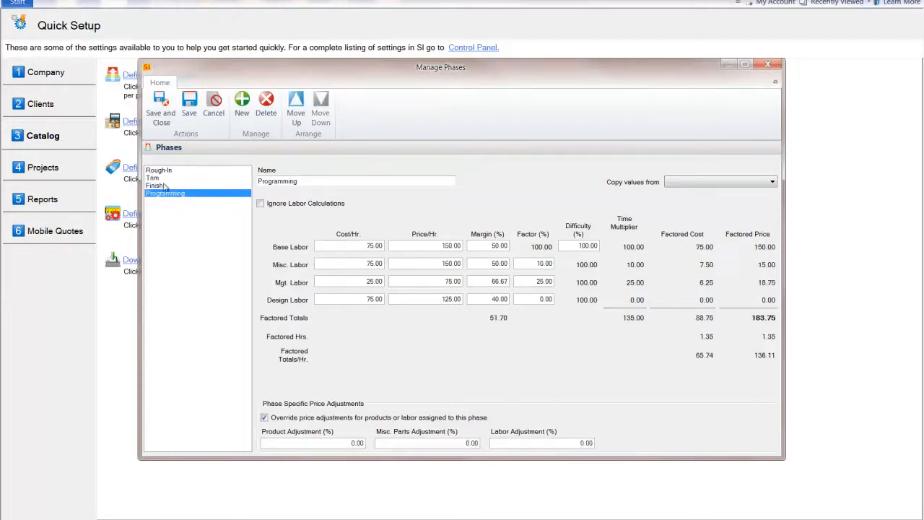
pyautogui.click(166, 185)
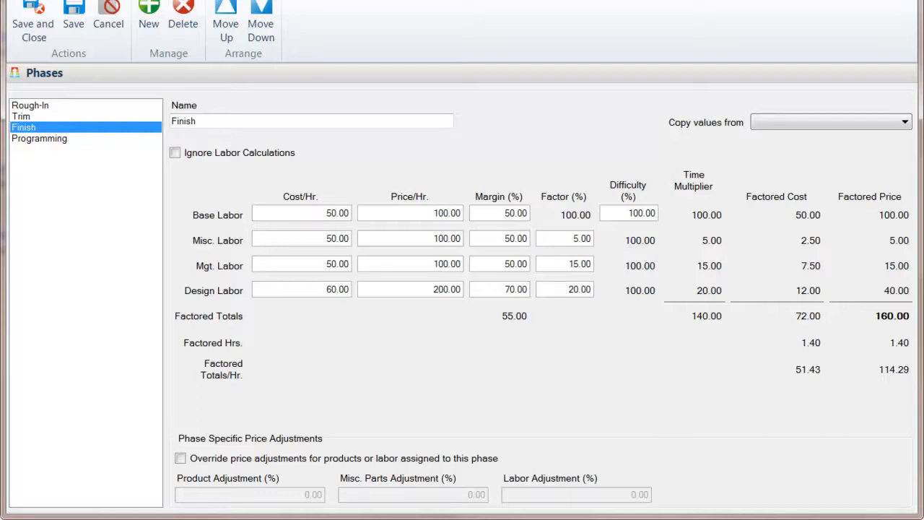
pyautogui.click(48, 106)
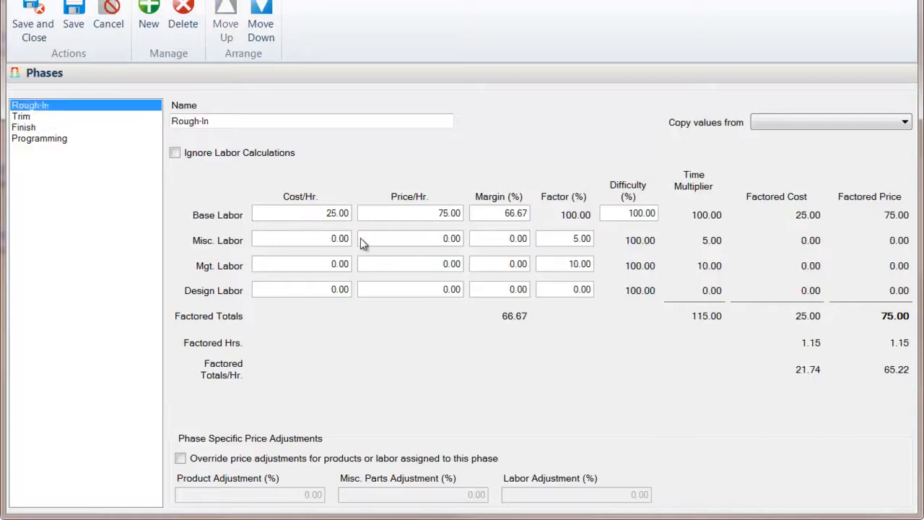
pyautogui.click(26, 116)
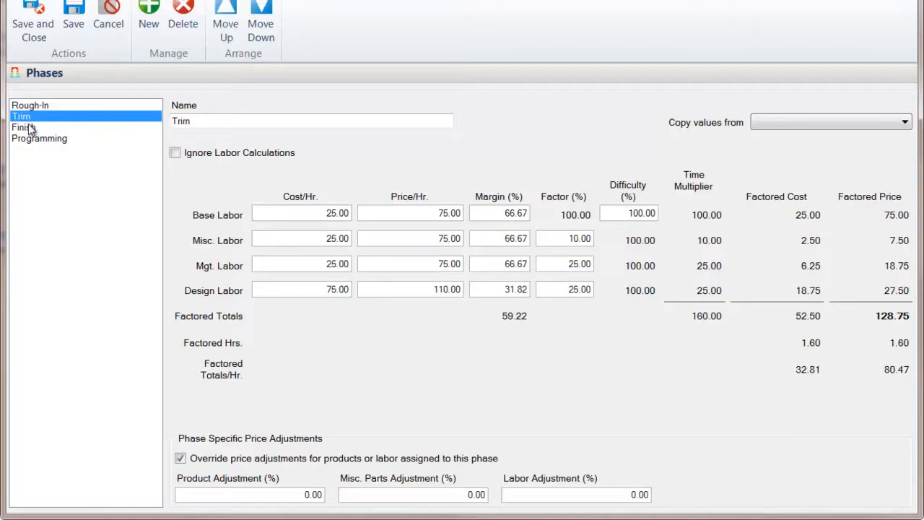
pyautogui.click(29, 128)
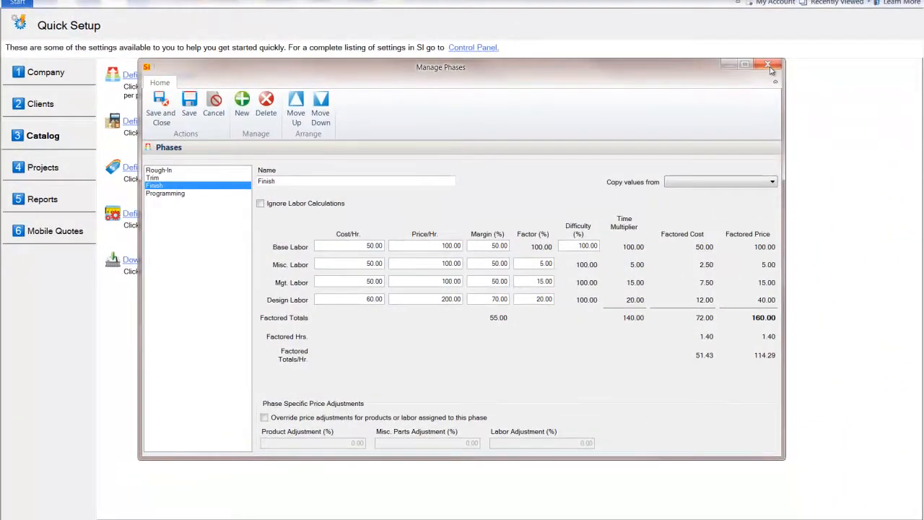
pyautogui.click(768, 66)
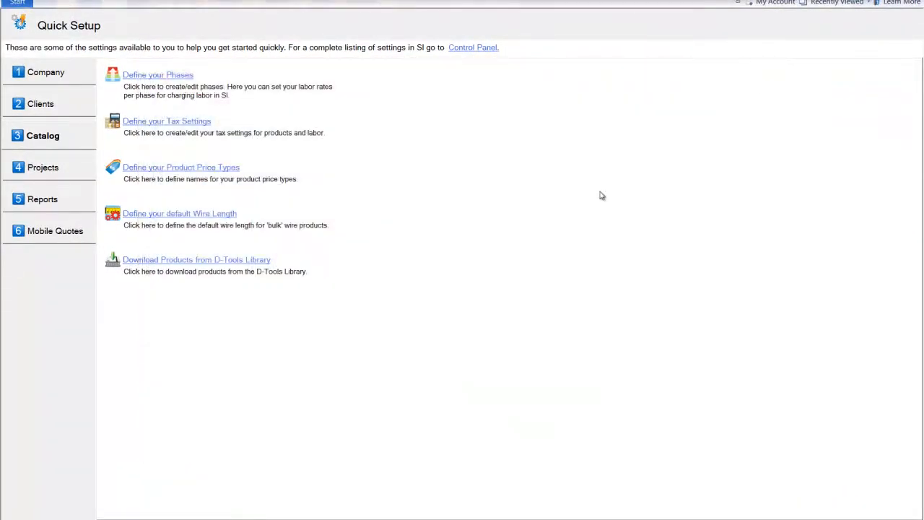